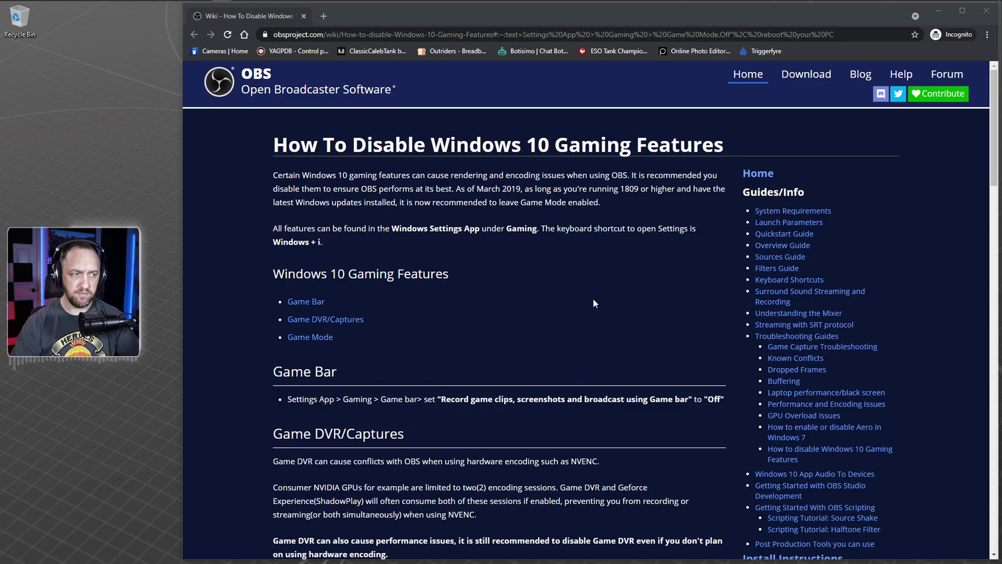
# Step: Open Windows Settings to Gaming > Xbox Game Bar, where Xbox Game Bar is Off
pyautogui.scroll(-1, 588, 300)
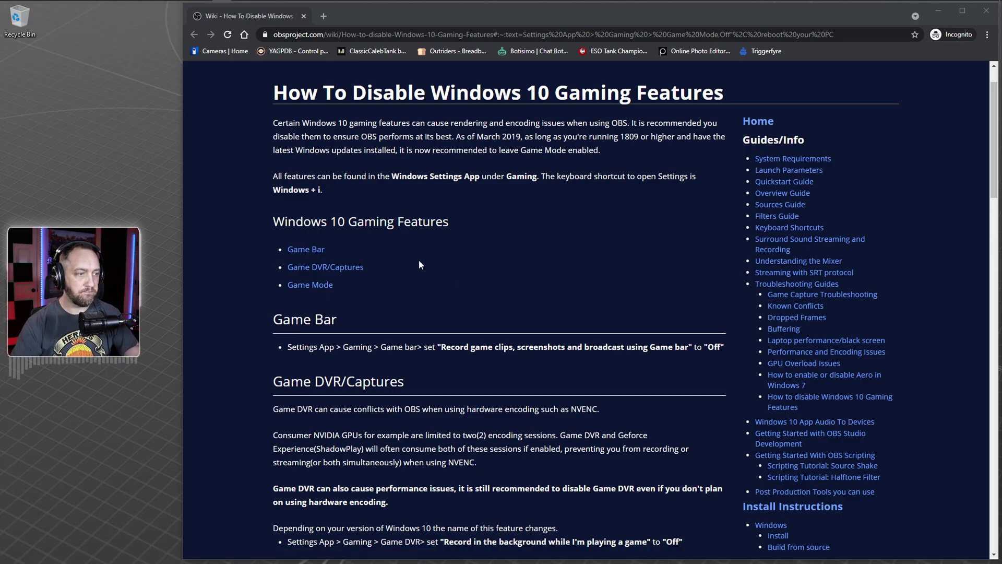
pyautogui.scroll(-1, 405, 289)
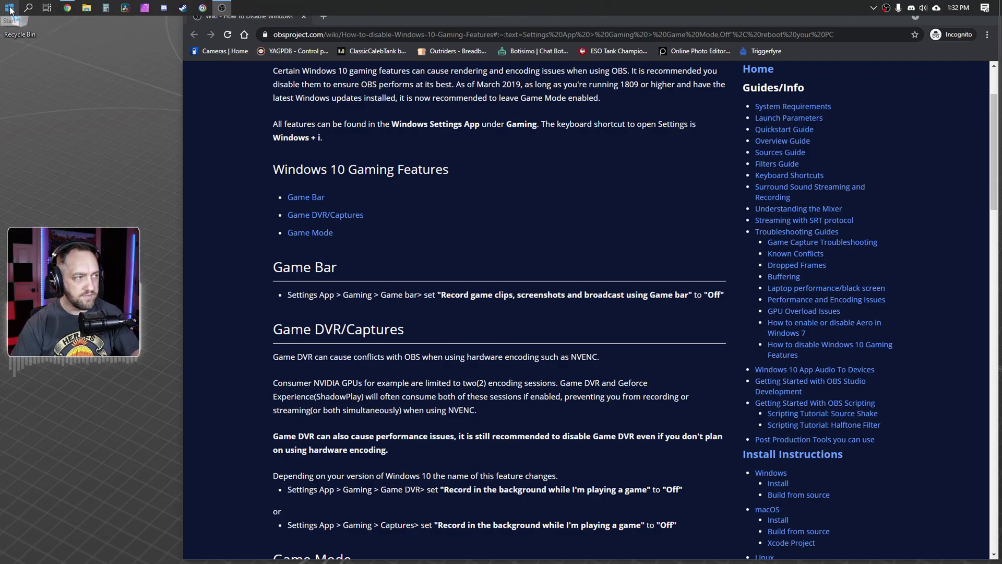
pyautogui.click(8, 7)
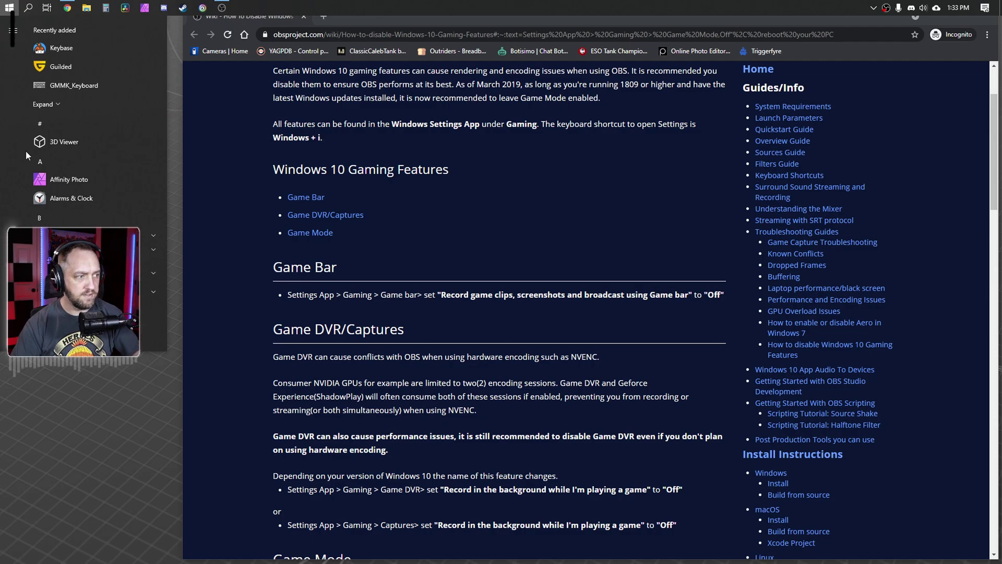
pyautogui.press('Escape')
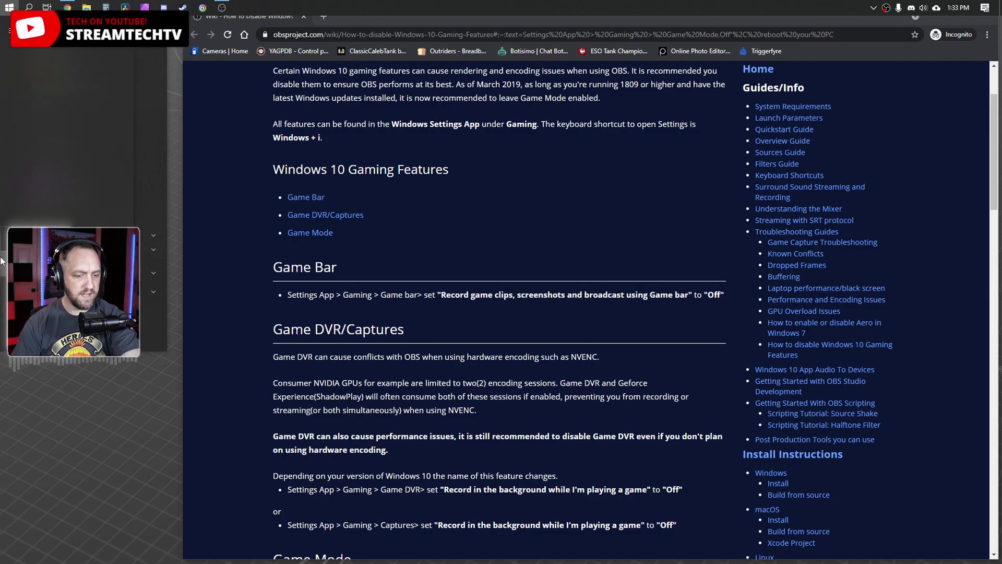
pyautogui.click(28, 316)
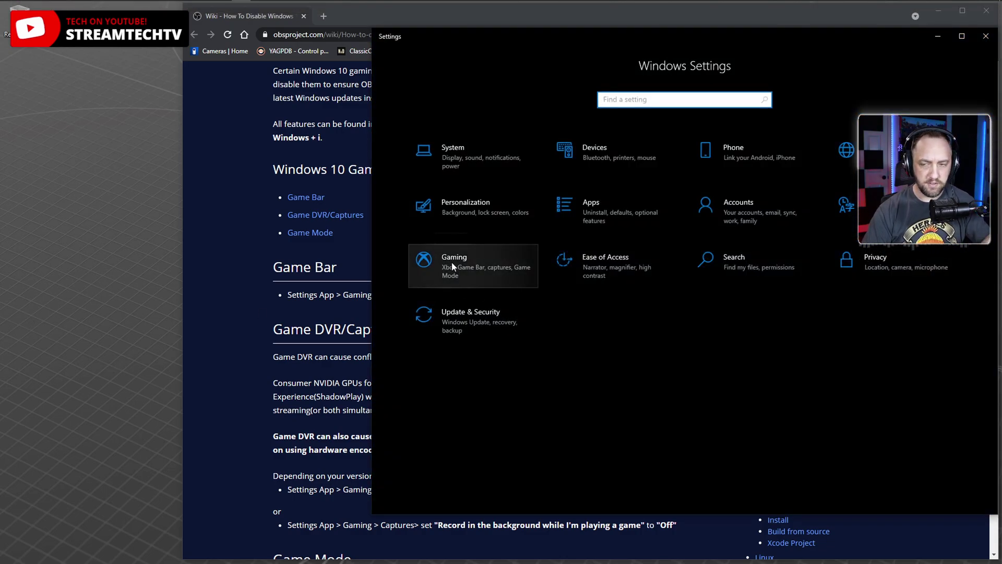
pyautogui.click(452, 262)
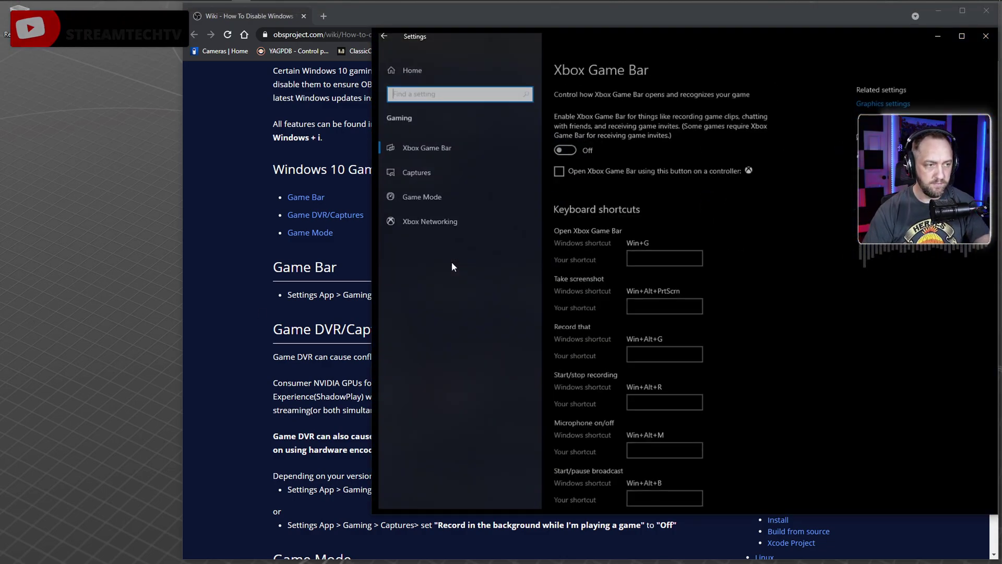
# Step: Arrange the Settings window beside the wiki, keeping Settings in front
pyautogui.moveTo(590, 36)
pyautogui.mouseDown()
pyautogui.moveTo(601, 26)
pyautogui.moveTo(579, 25)
pyautogui.mouseUp()
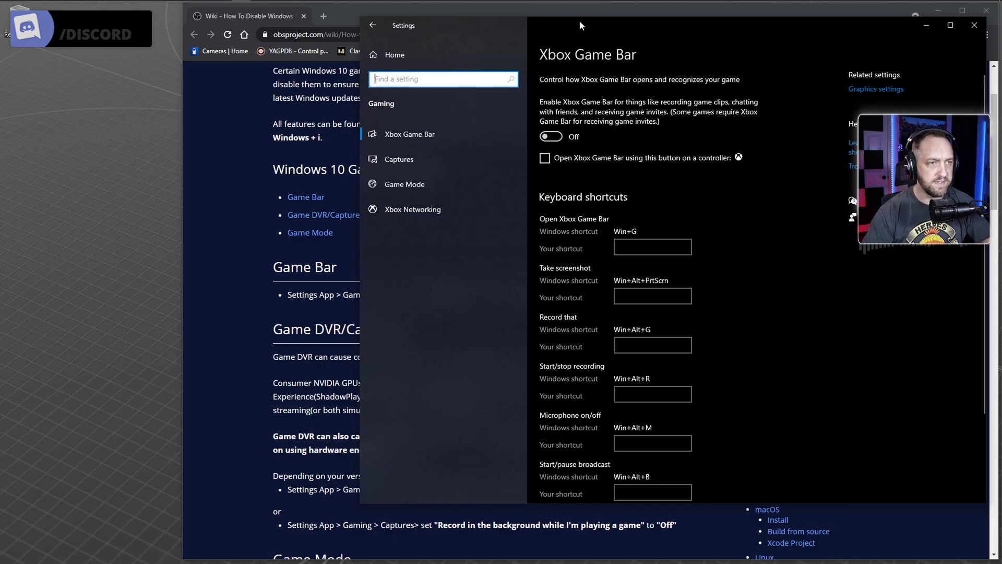
pyautogui.moveTo(581, 24); pyautogui.dragTo(594, 19)
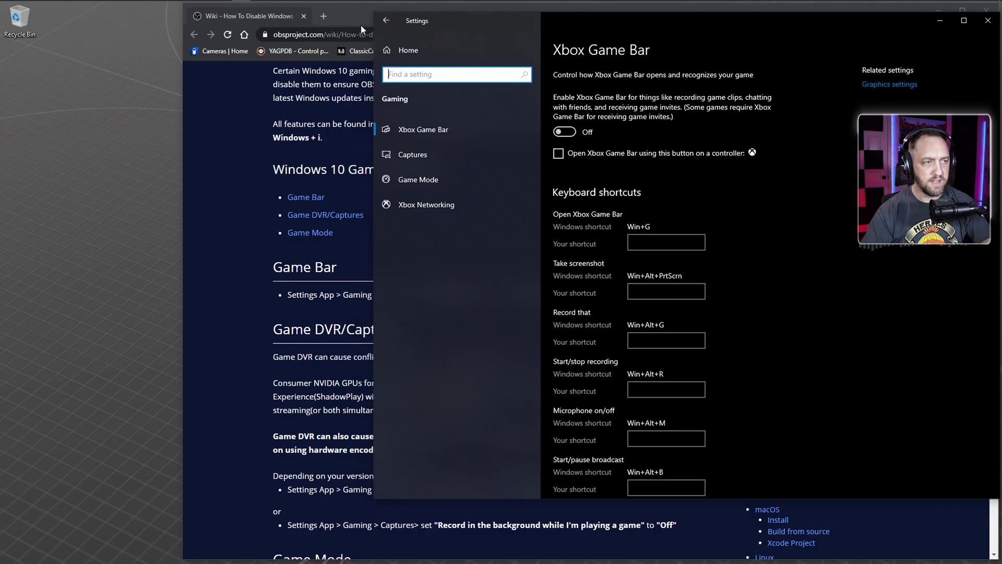
pyautogui.moveTo(344, 11); pyautogui.dragTo(252, 13)
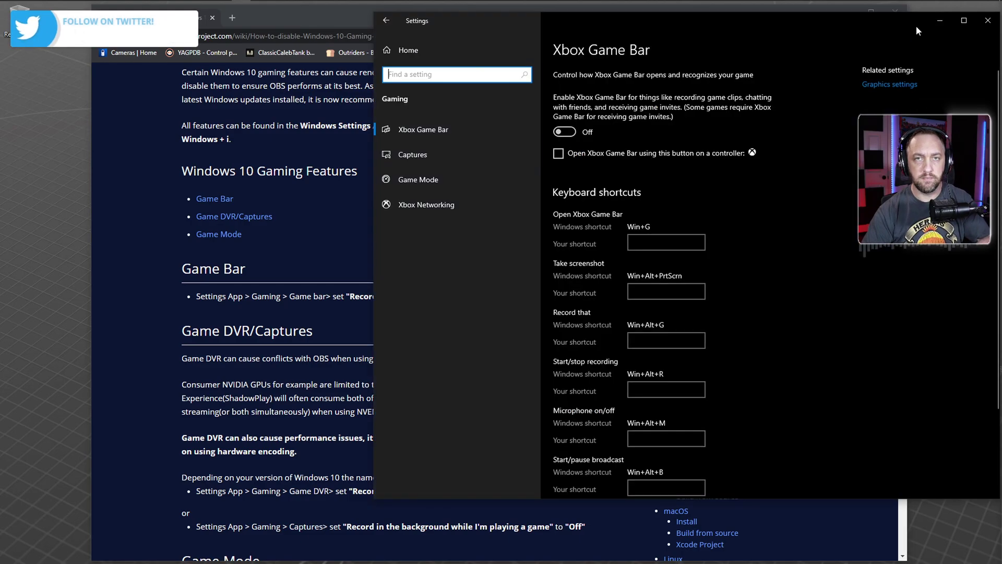
pyautogui.click(918, 22)
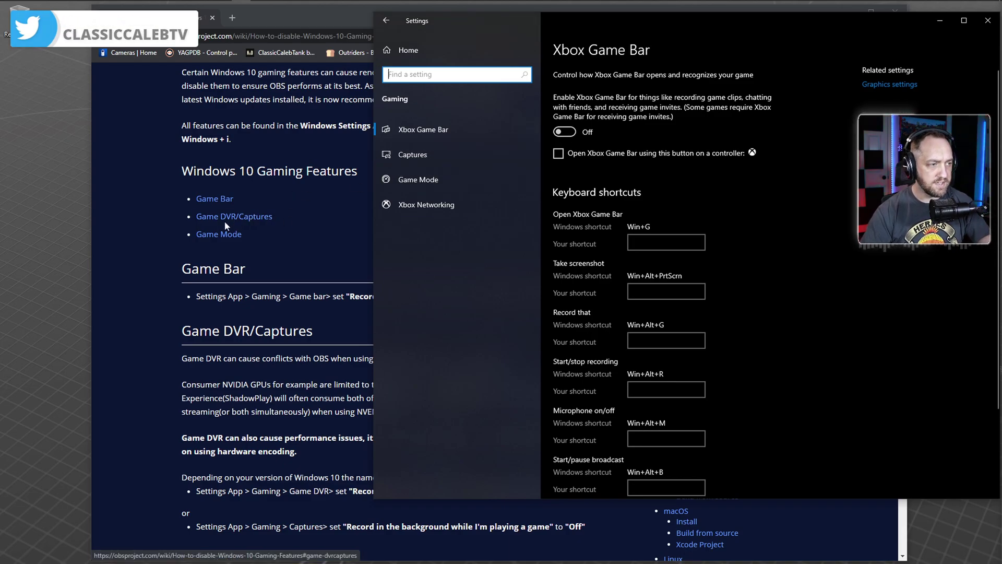
# Step: Show Gaming > Captures and check 'Record in the background while I'm playing a game' is Off
pyautogui.click(424, 155)
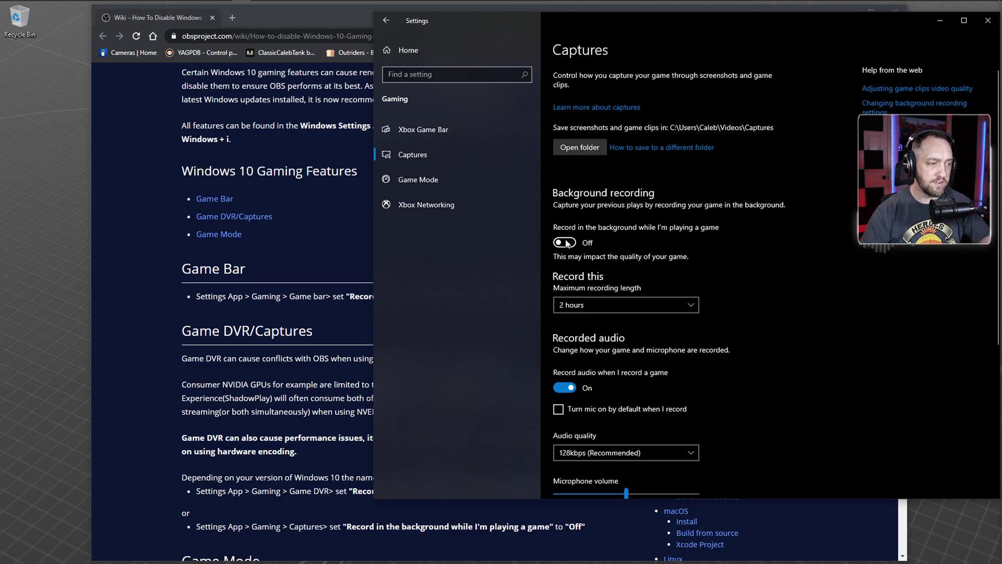
pyautogui.scroll(-5, 302, 324)
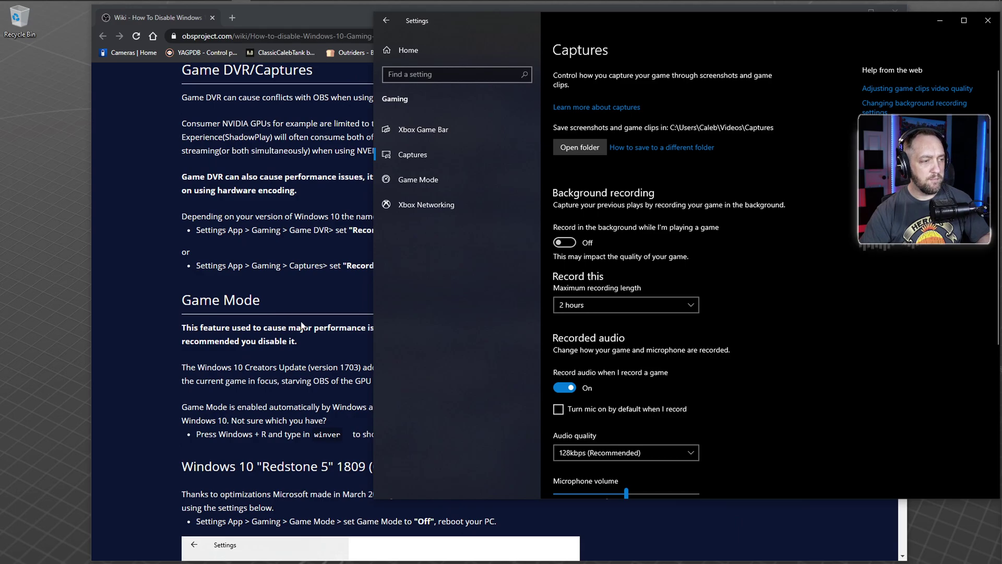
pyautogui.scroll(-5, 302, 323)
pyautogui.scroll(1, 302, 322)
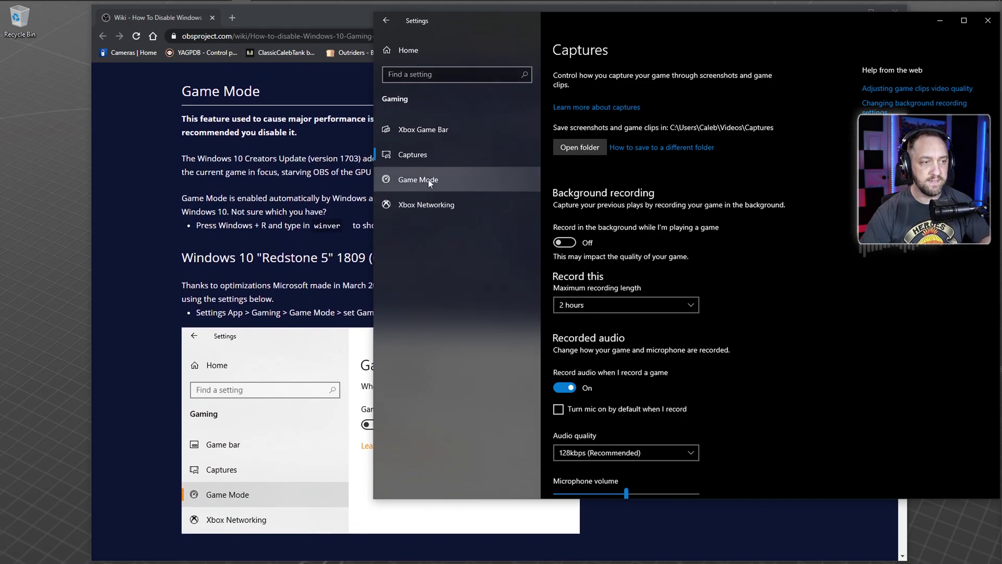
# Step: Bring the wiki forward and scroll to 'Disable Game Mode globally using the Registry'
pyautogui.click(148, 205)
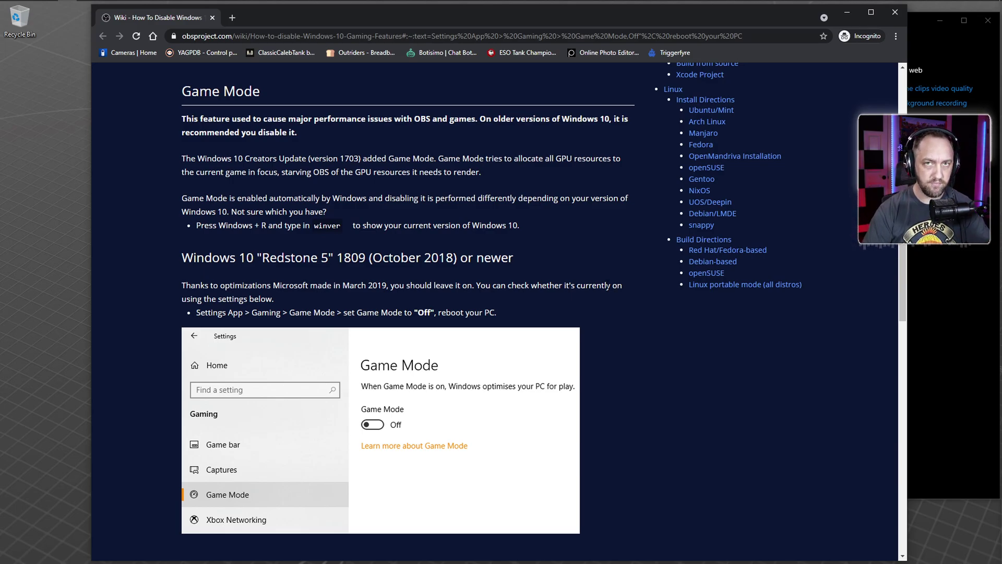
pyautogui.scroll(-1, 594, 285)
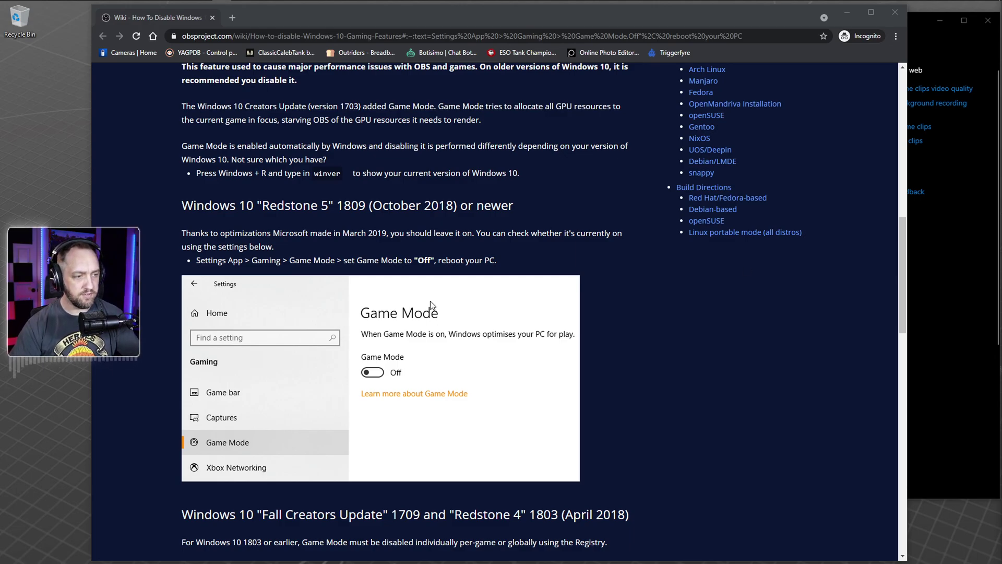
pyautogui.scroll(-2, 438, 303)
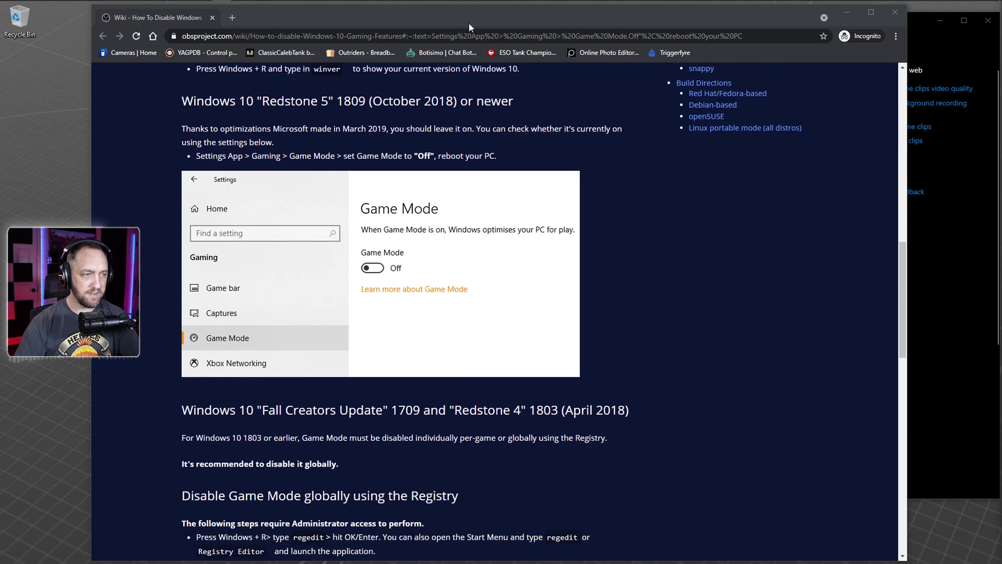
pyautogui.scroll(-8, 593, 280)
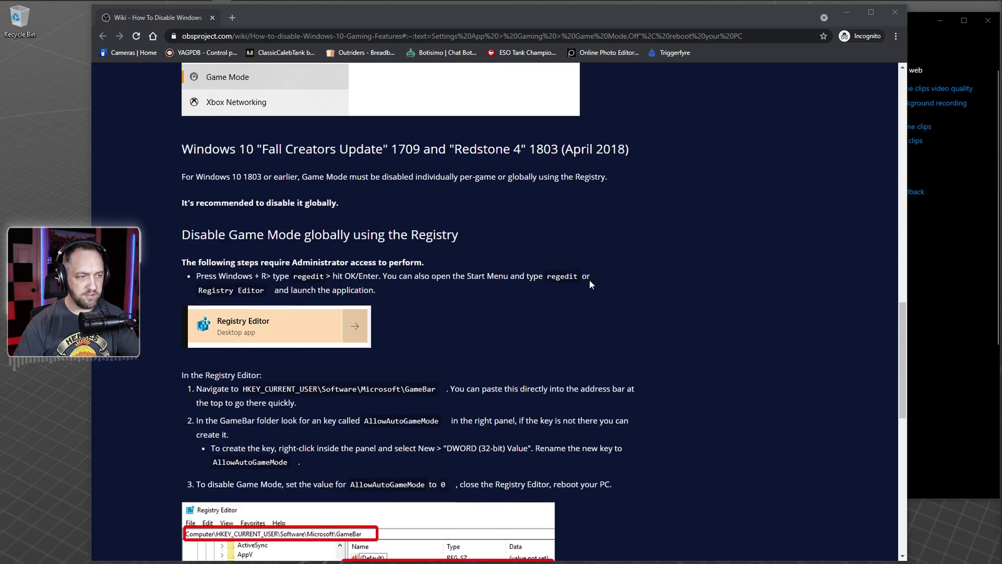
pyautogui.scroll(9, 642, 328)
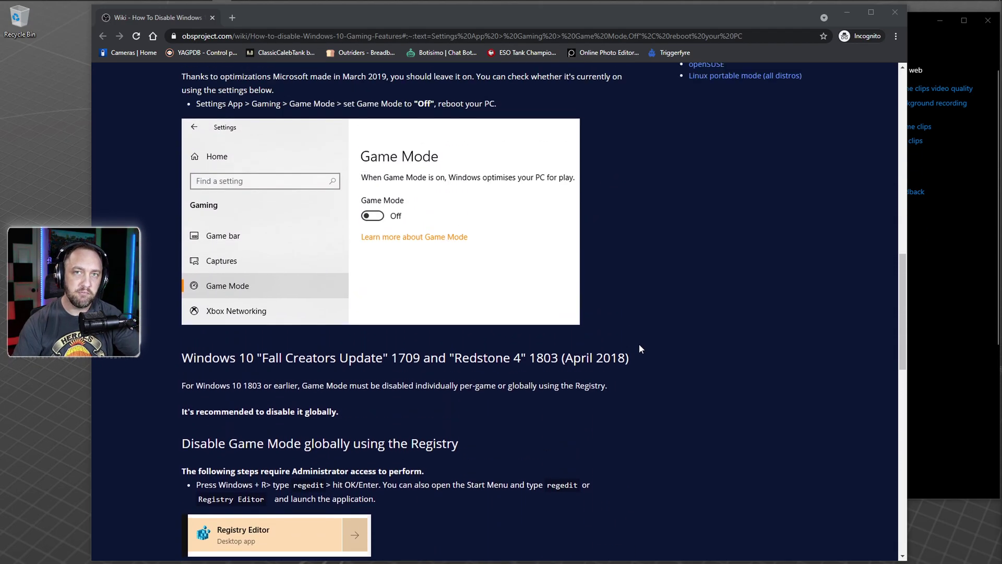
pyautogui.scroll(1, 645, 364)
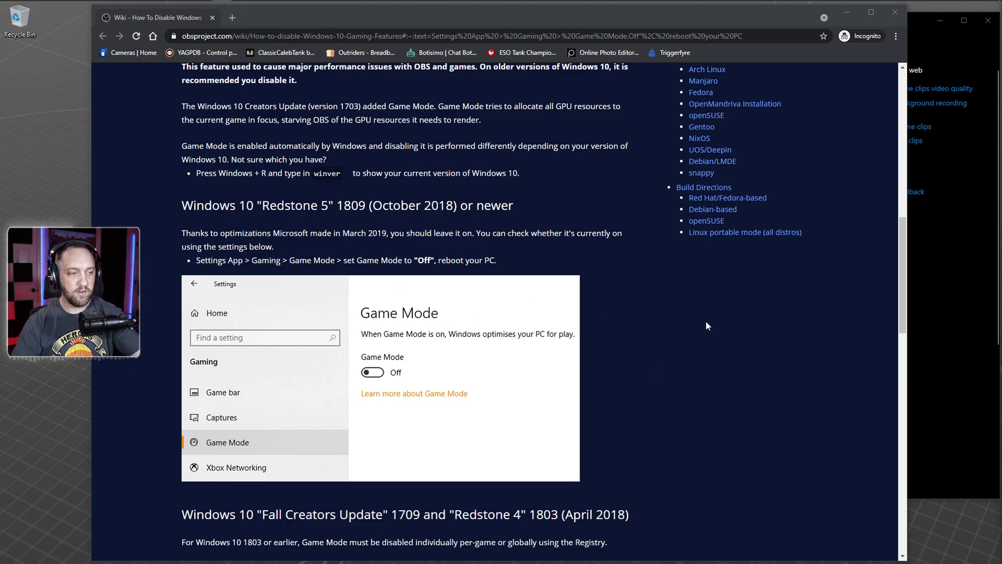
pyautogui.scroll(-3, 678, 333)
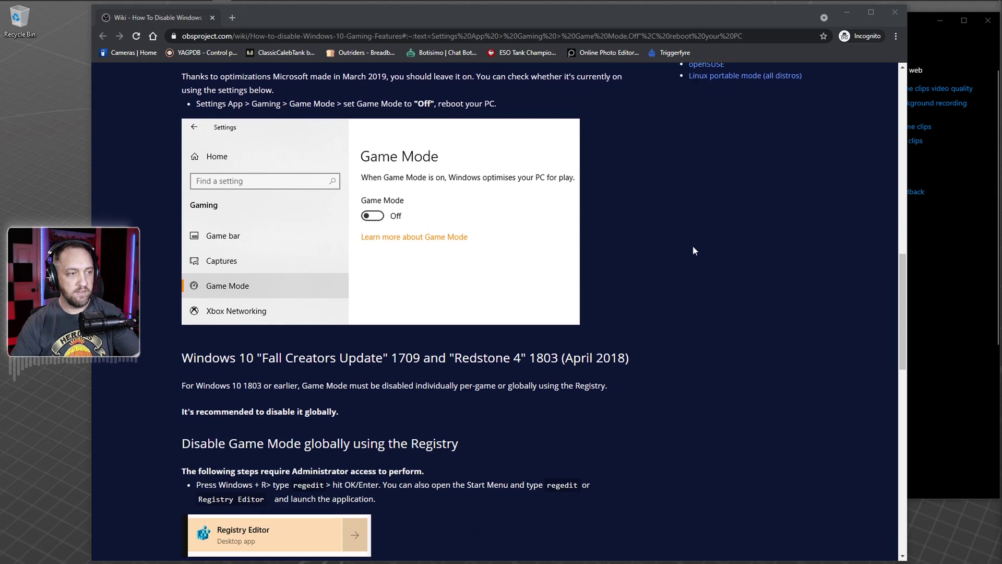
pyautogui.scroll(-2, 694, 282)
pyautogui.scroll(-1, 695, 283)
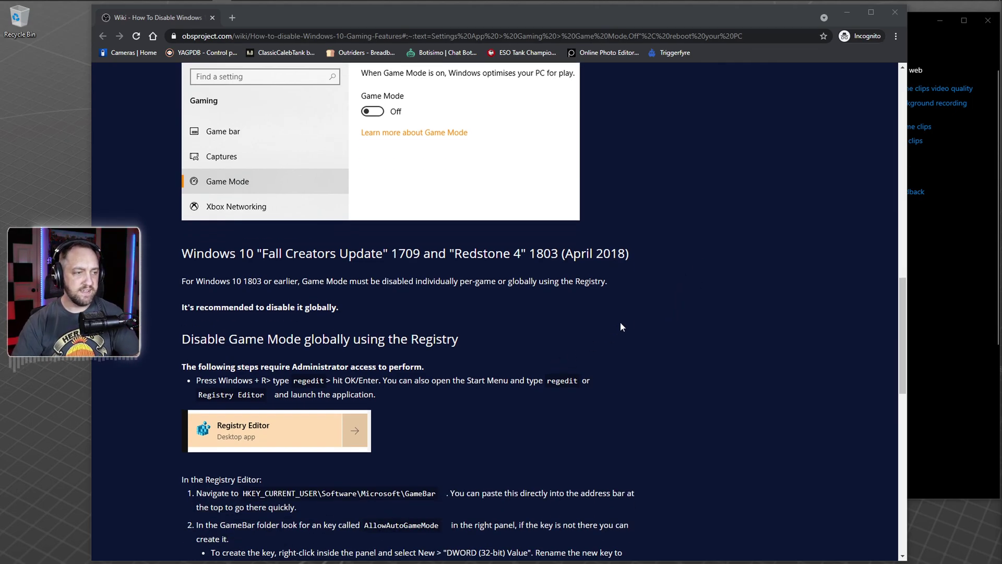
pyautogui.scroll(-1, 660, 306)
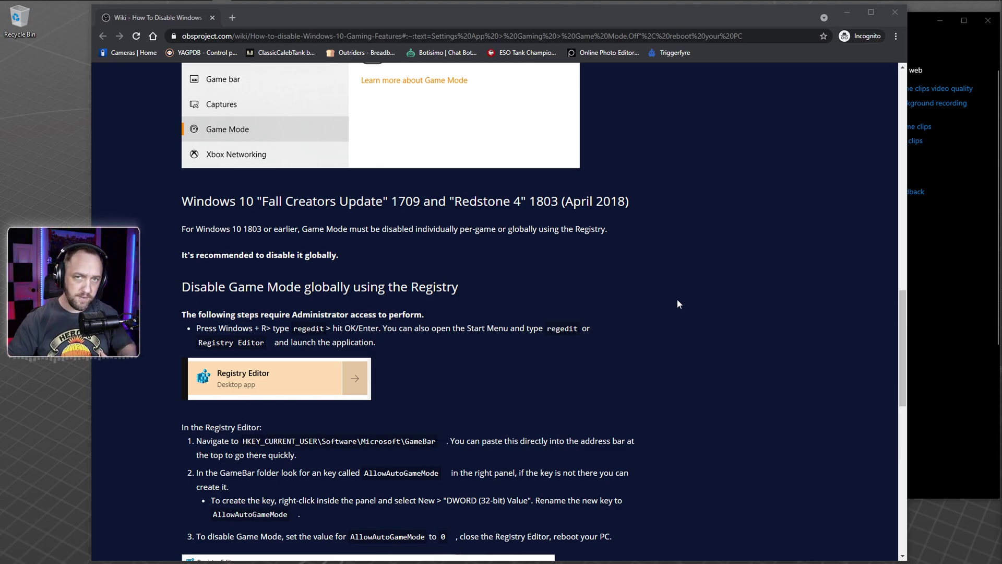
# Step: Scroll to the Registry Editor screenshot (AllowAutoGameMode set to 0) and the per-game Game Mode heading
pyautogui.scroll(-4, 522, 295)
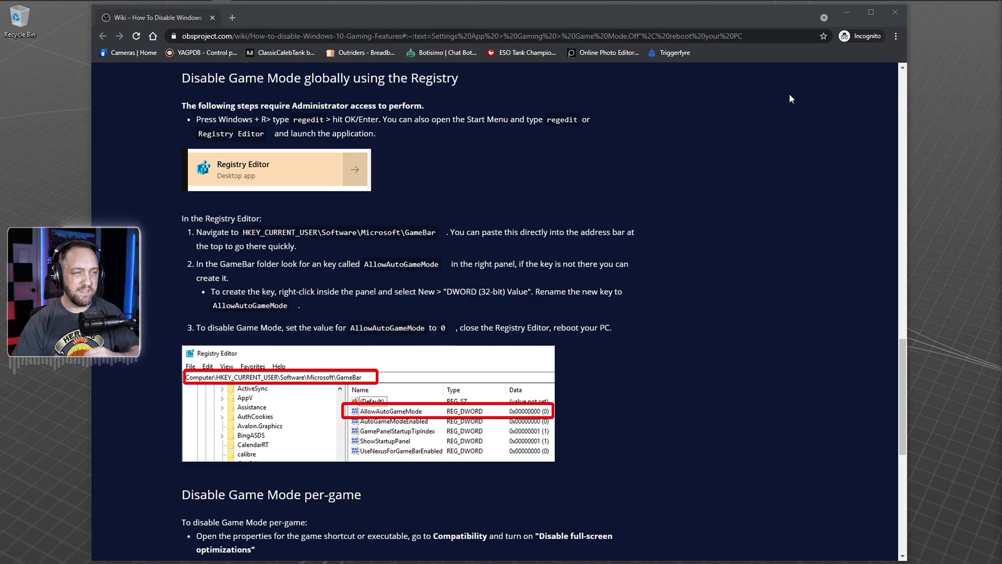
pyautogui.moveTo(714, 4)
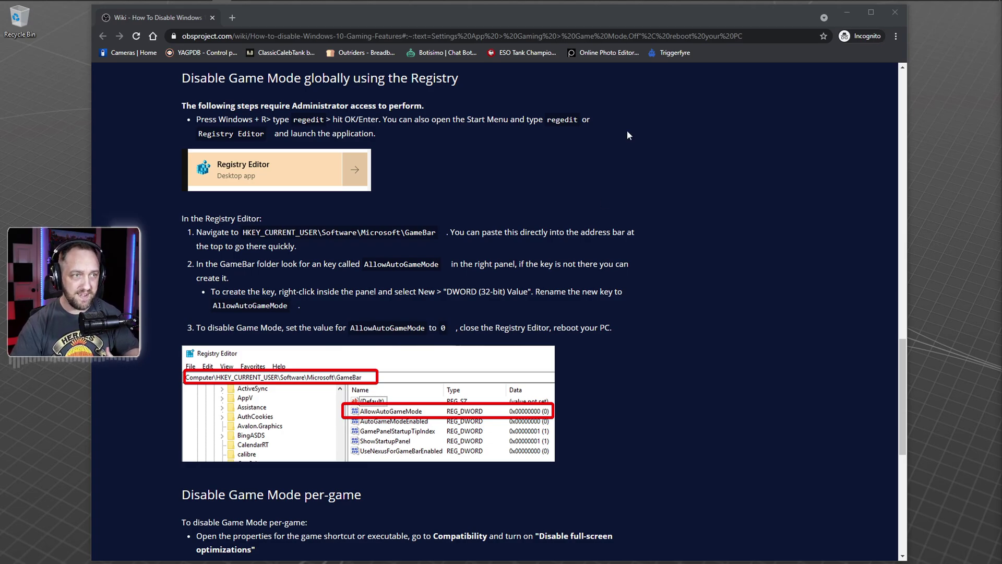
# Step: Drag the File Explorer This PC window, listing drives C:, D: and E:, beside the wiki
pyautogui.moveTo(569, 5)
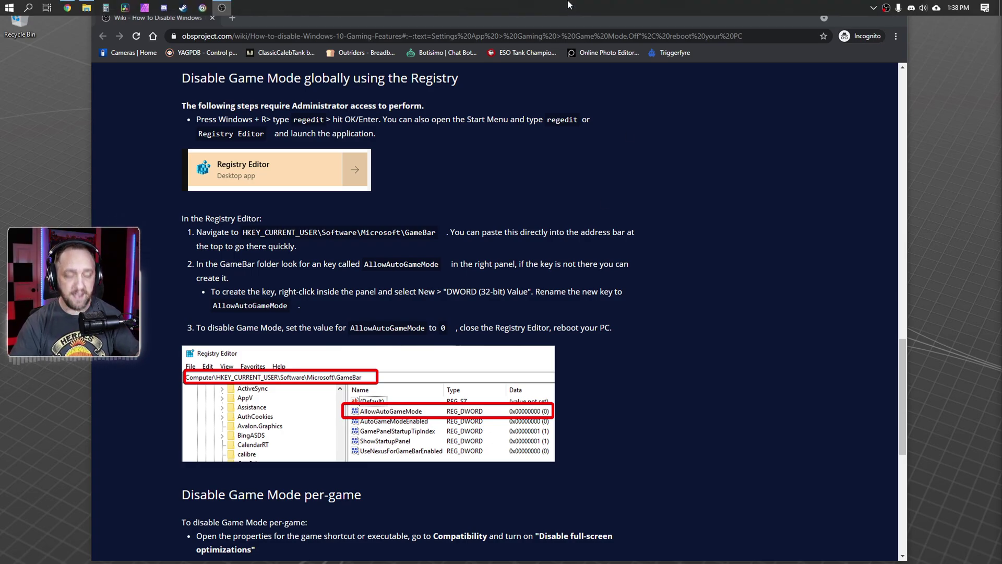
pyautogui.click(13, 7)
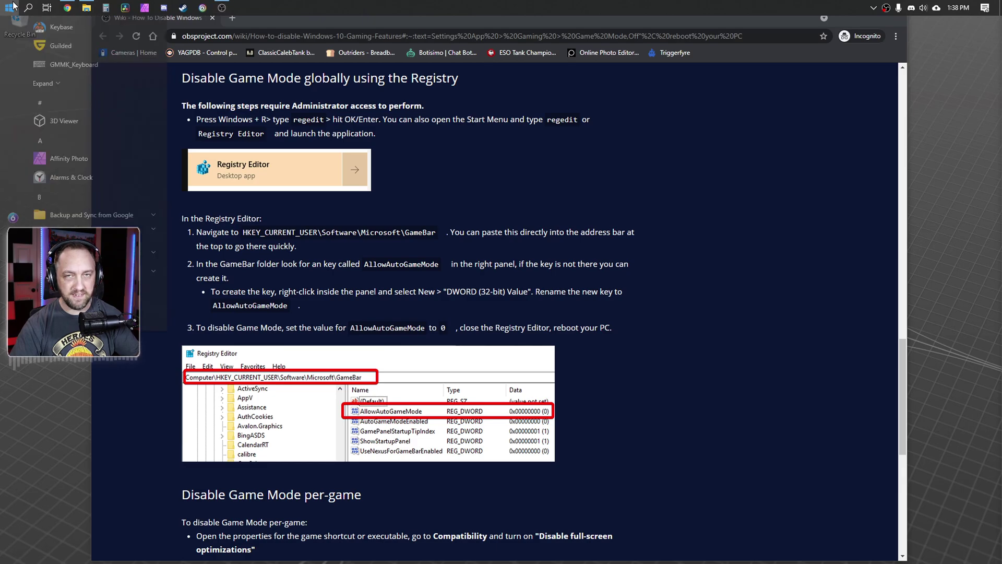
pyautogui.click(964, 193)
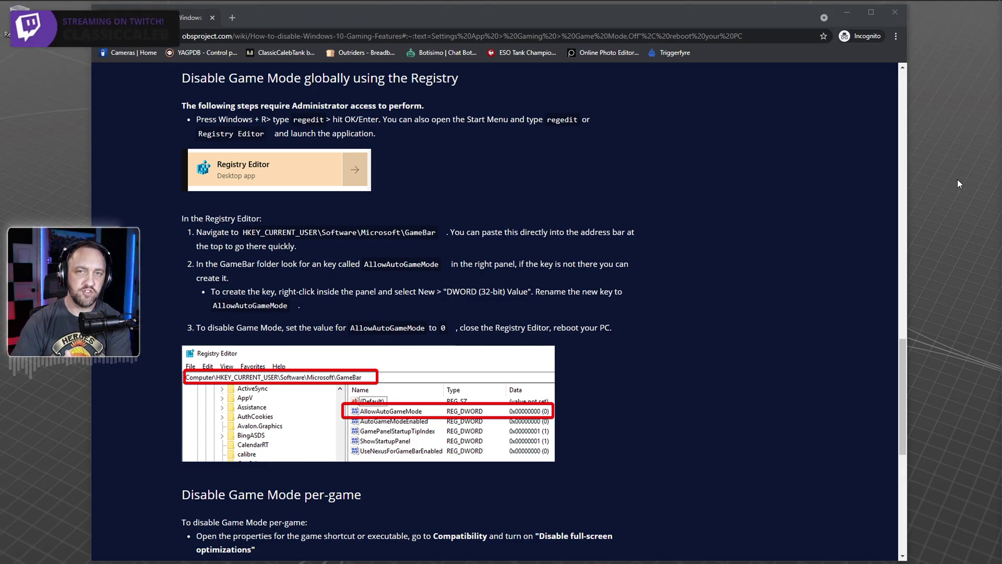
pyautogui.moveTo(277, 2)
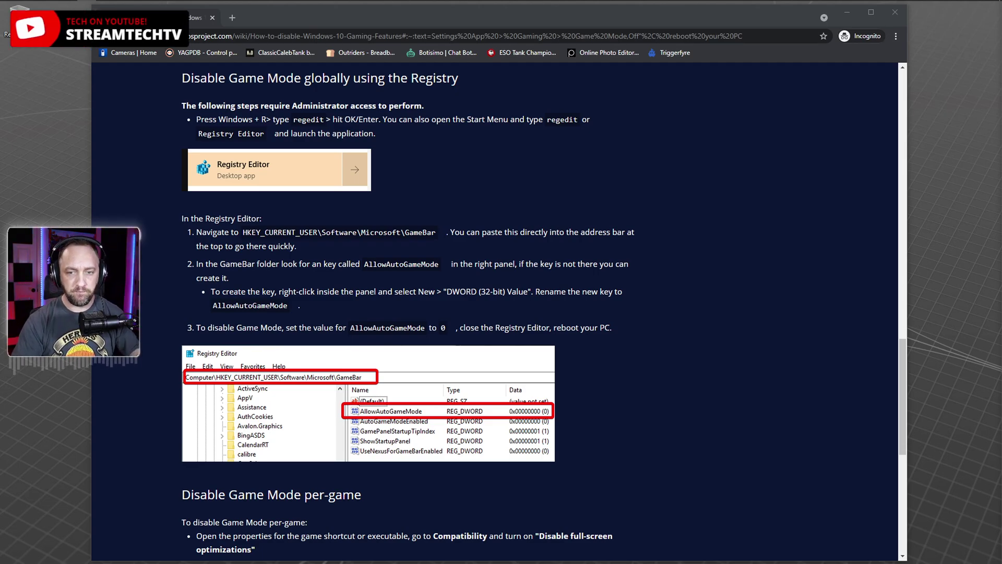
pyautogui.moveTo(1001, 101); pyautogui.dragTo(668, 101)
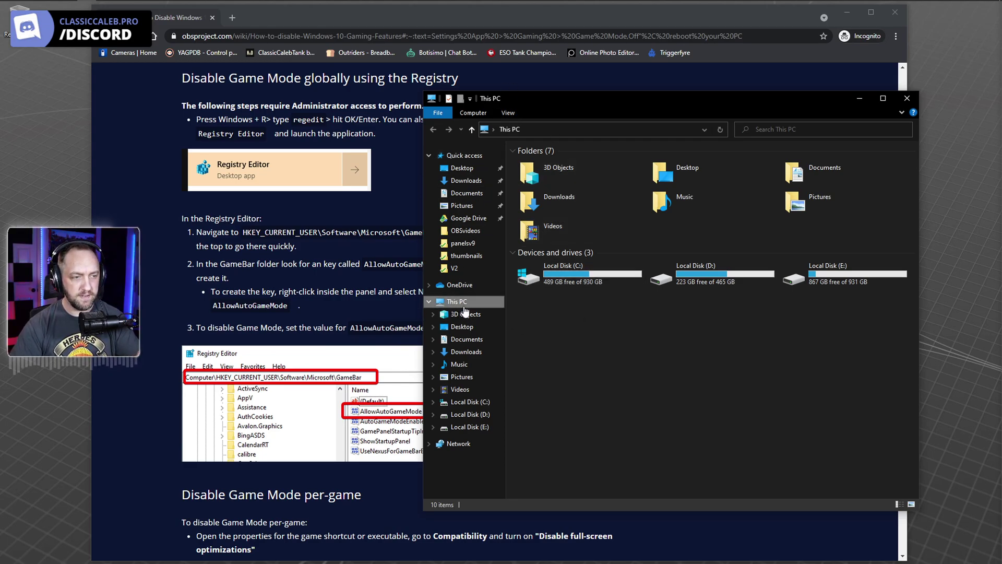
pyautogui.rightClick(463, 302)
pyautogui.click(496, 438)
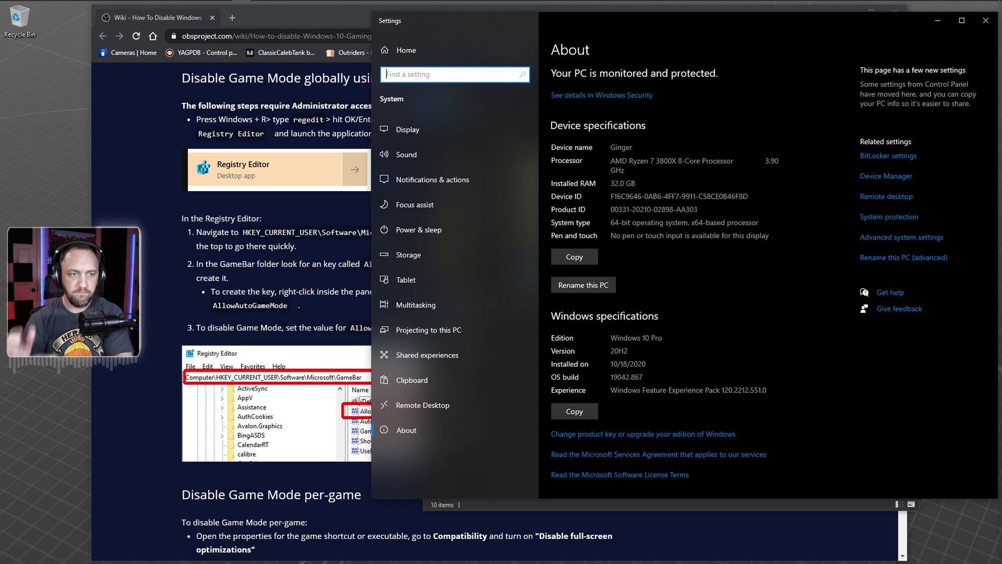
pyautogui.click(985, 21)
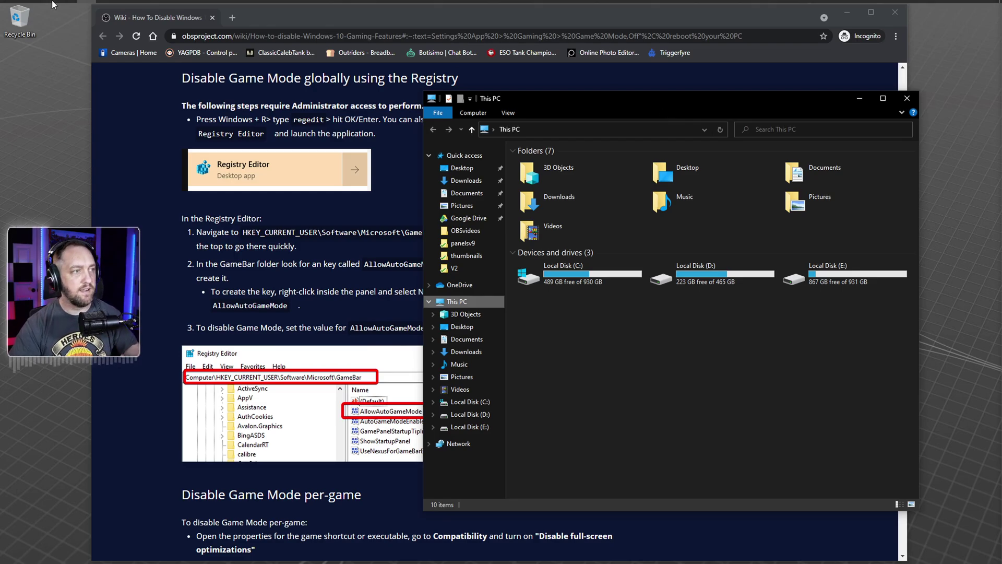
pyautogui.click(9, 6)
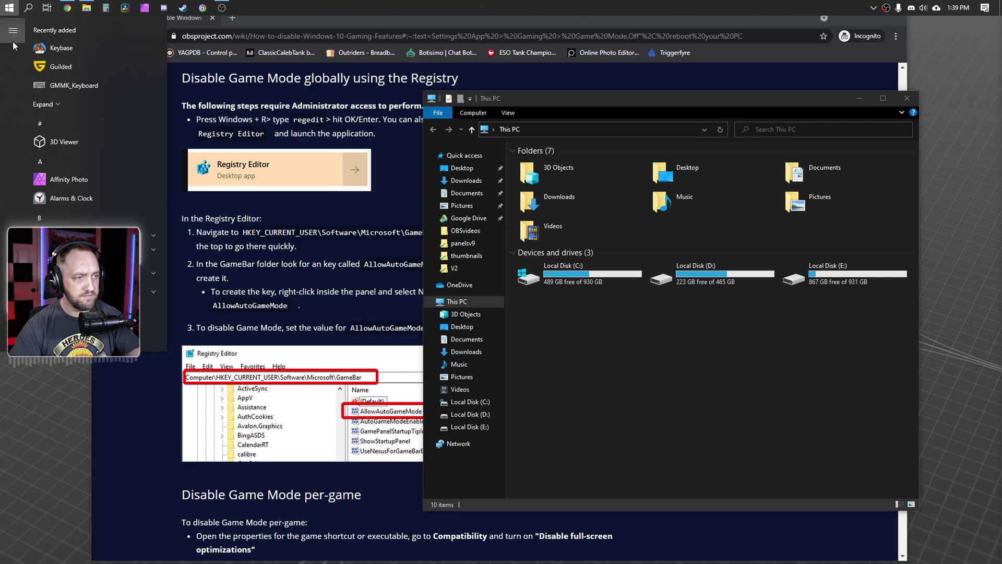
pyautogui.moveTo(9, 122)
pyautogui.click(10, 313)
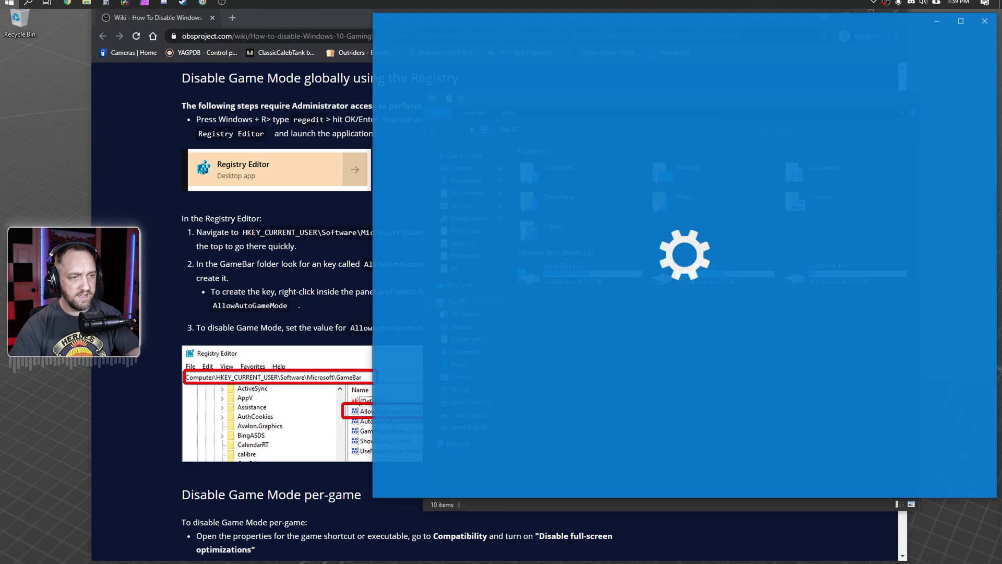
pyautogui.click(467, 254)
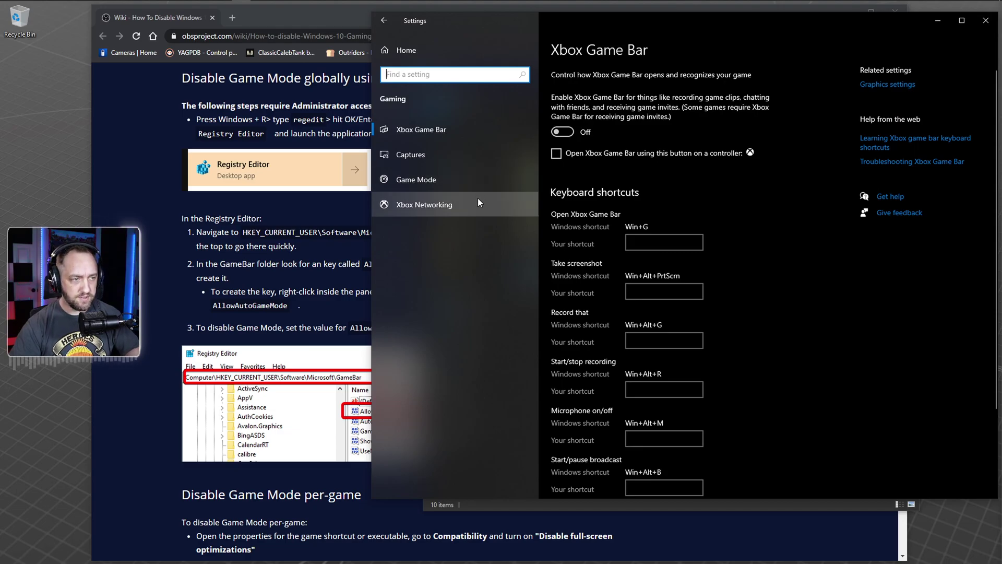
pyautogui.click(442, 181)
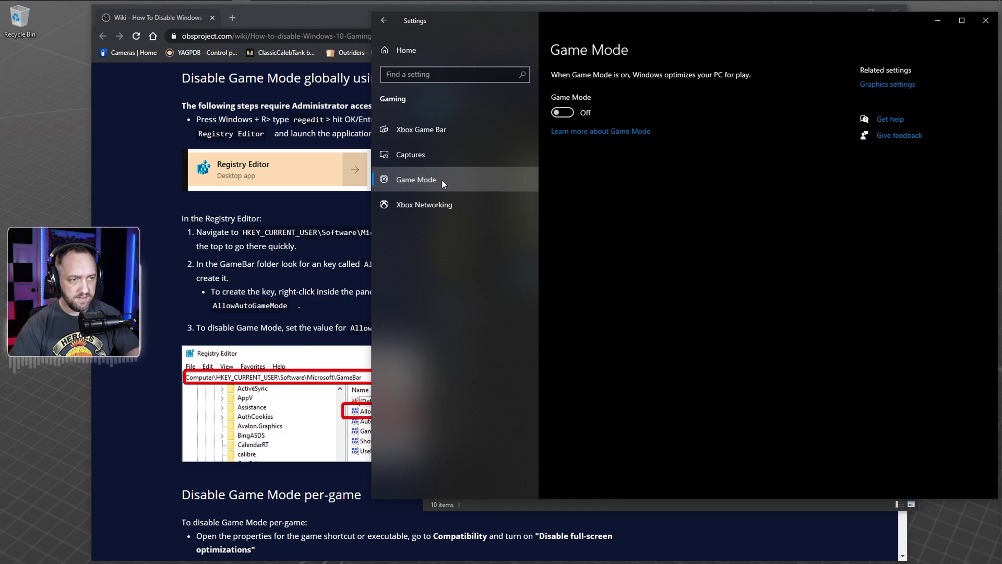
pyautogui.click(984, 22)
pyautogui.moveTo(225, 7)
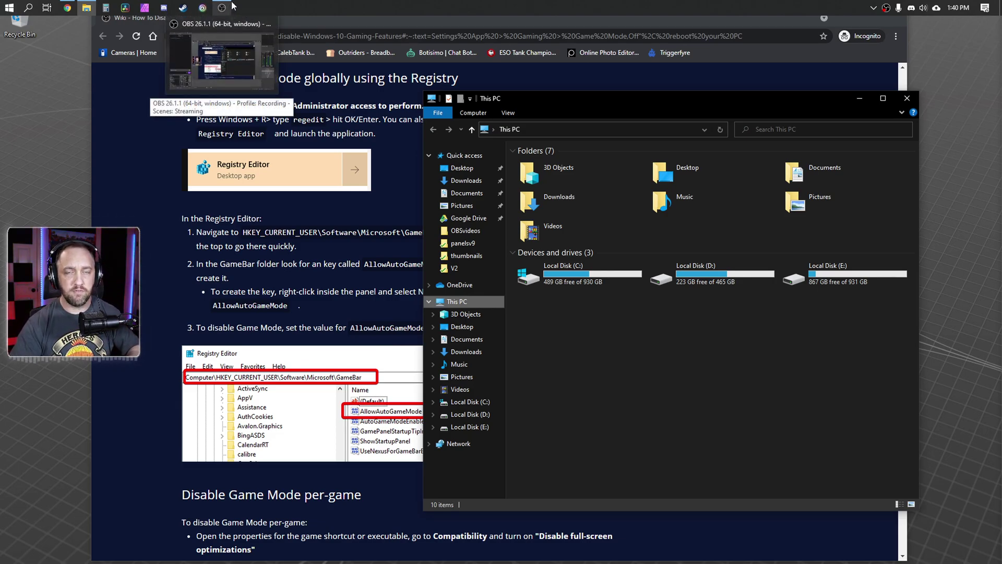
# Step: Enable 'Run this program as an administrator' on the OBS Studio (64bit) shortcut's Compatibility tab and save
pyautogui.rightClick(221, 12)
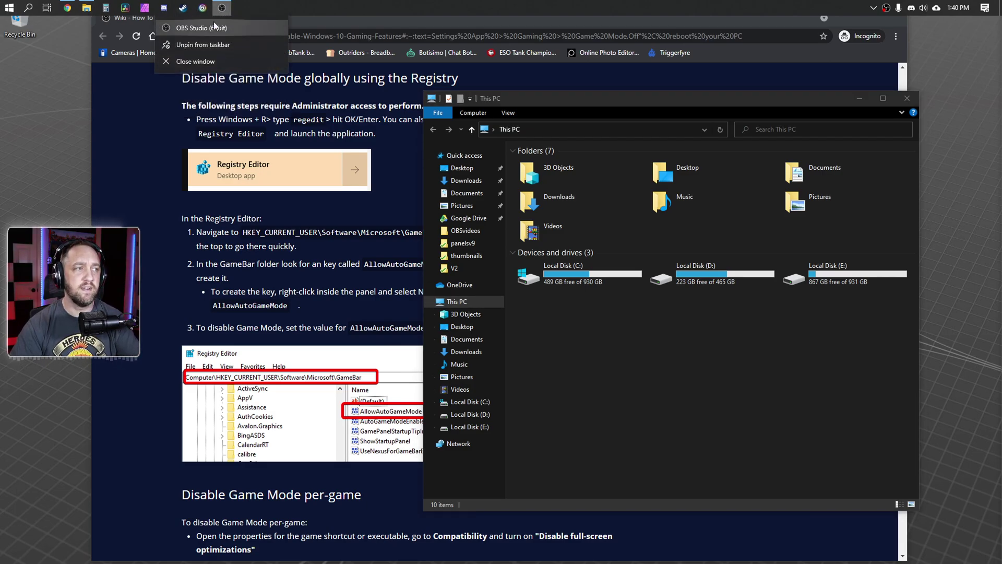
pyautogui.rightClick(194, 28)
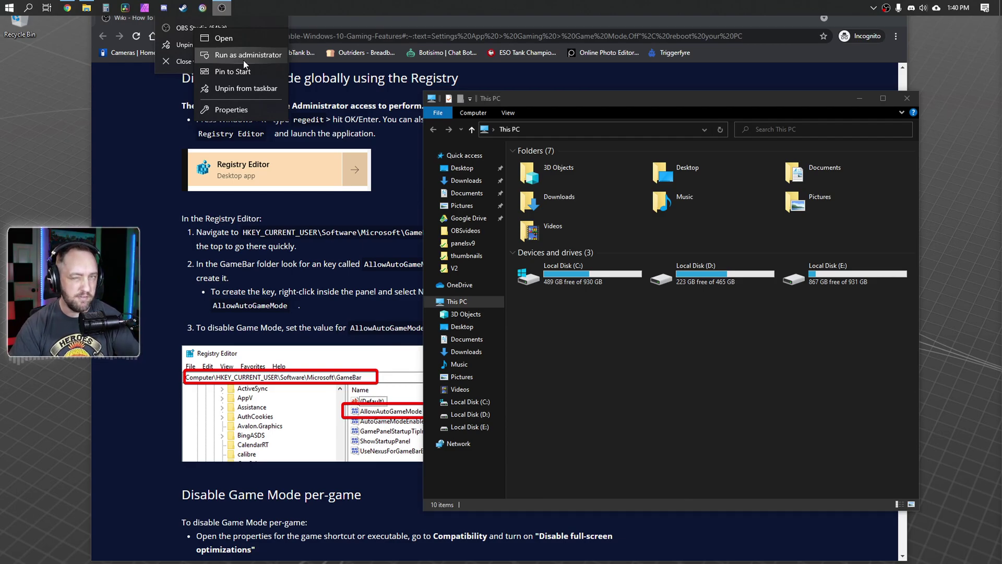
pyautogui.click(233, 108)
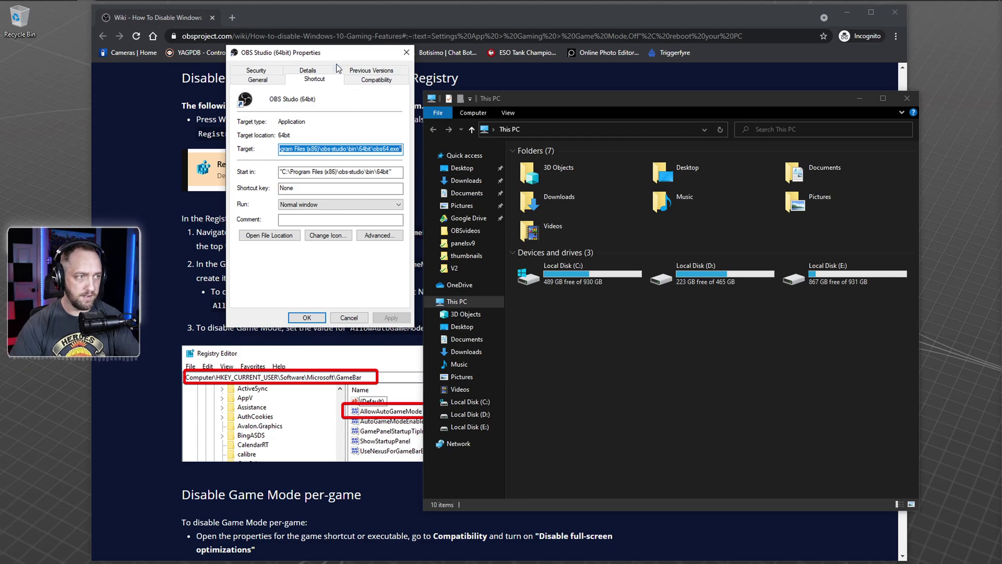
pyautogui.click(370, 83)
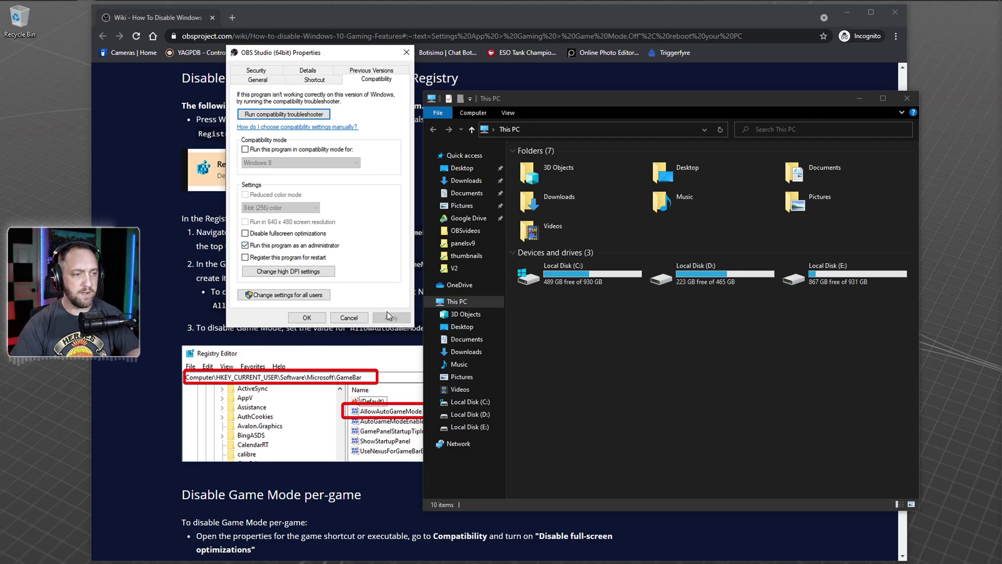
pyautogui.click(311, 319)
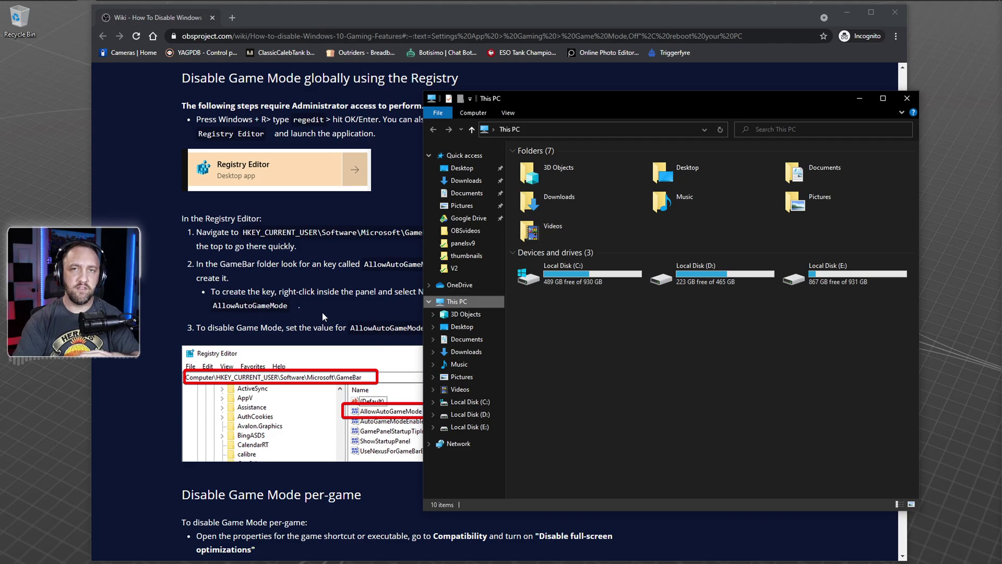